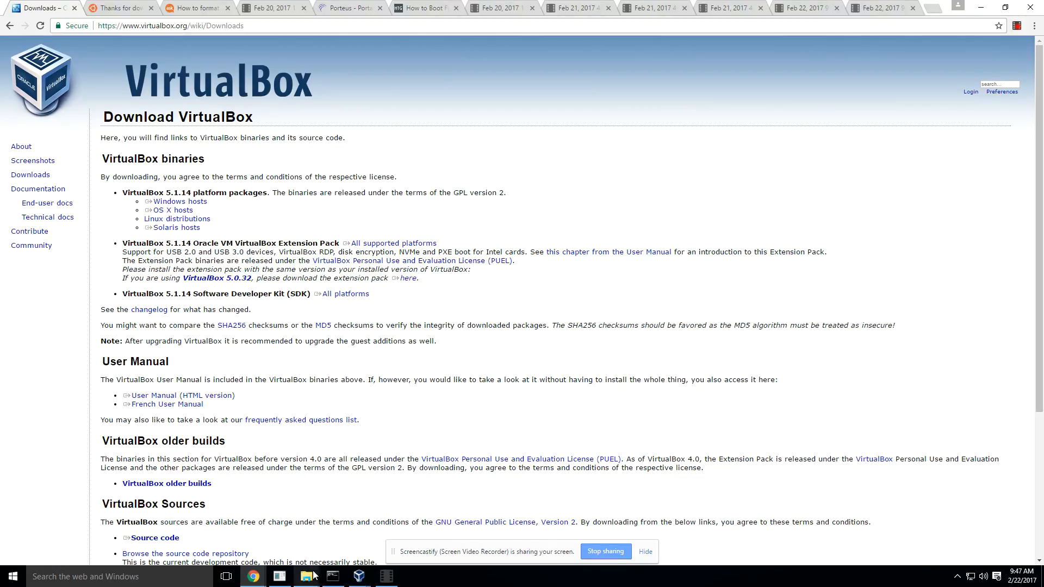
Step: Check the drives in File Explorer and the device options of the running Xenial01 virtual machine
mouse_move(313, 575)
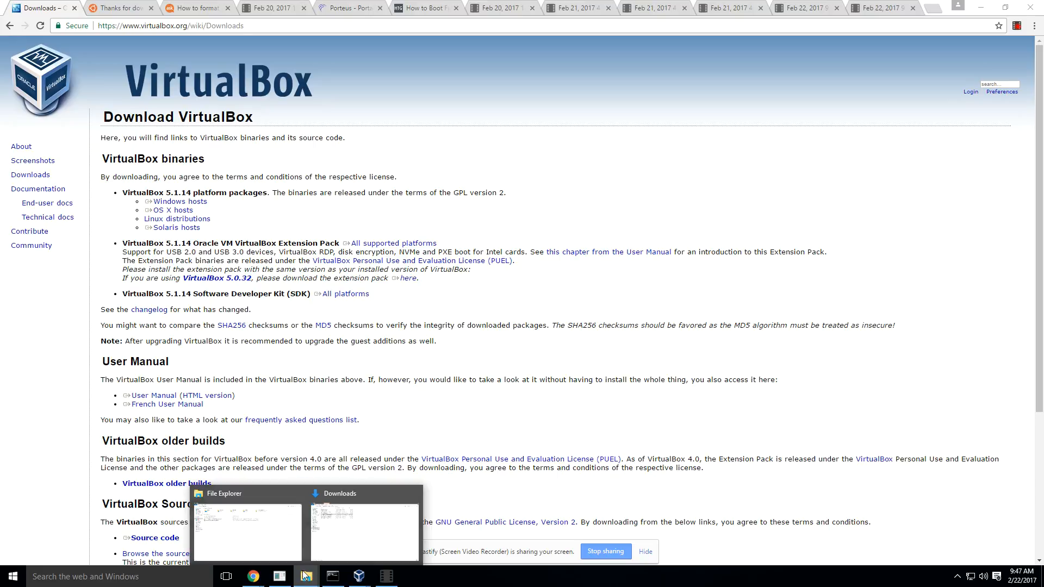
left_click(253, 493)
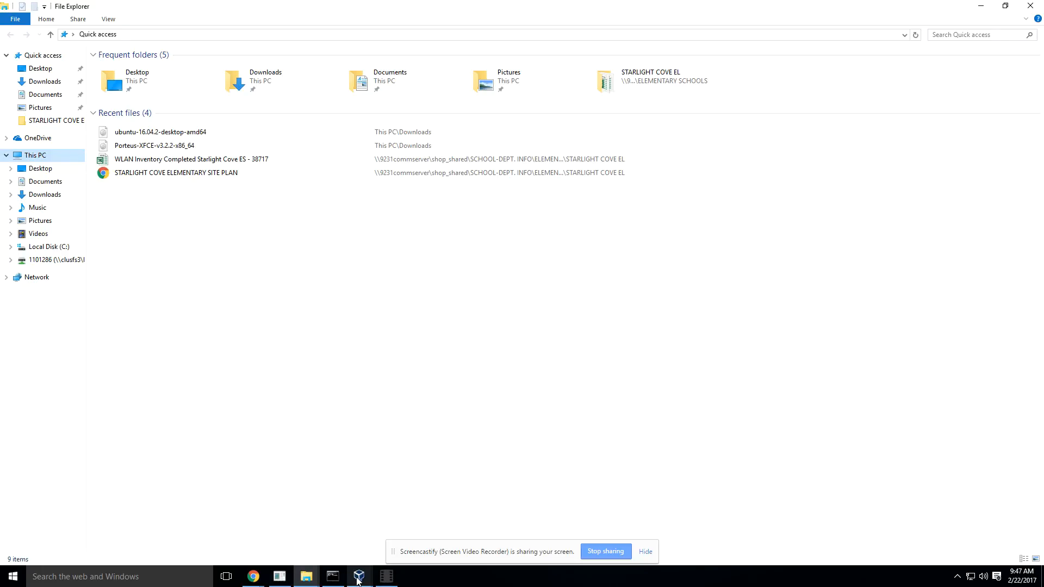
mouse_move(363, 580)
left_click(406, 545)
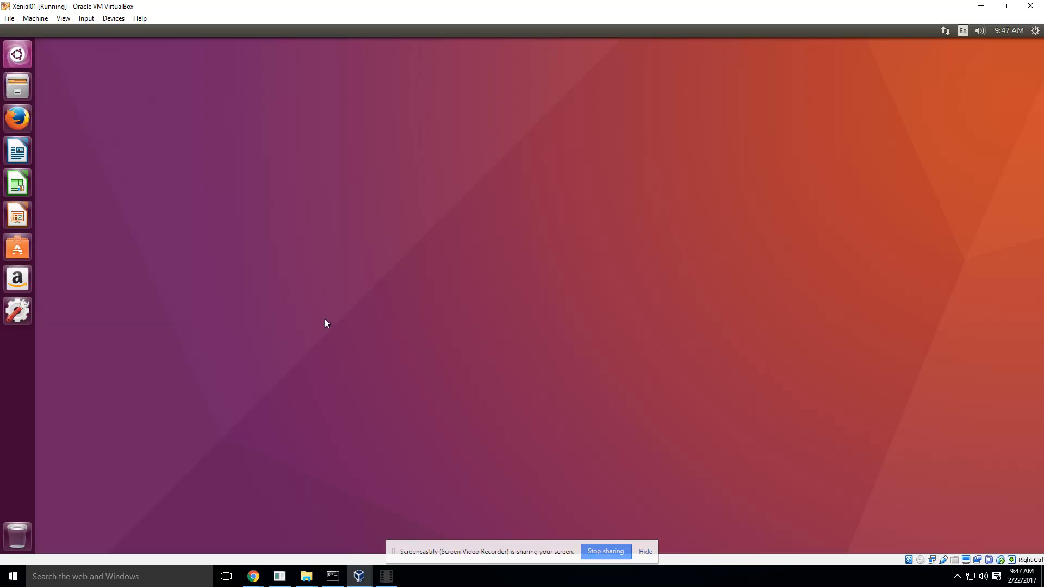
left_click(111, 19)
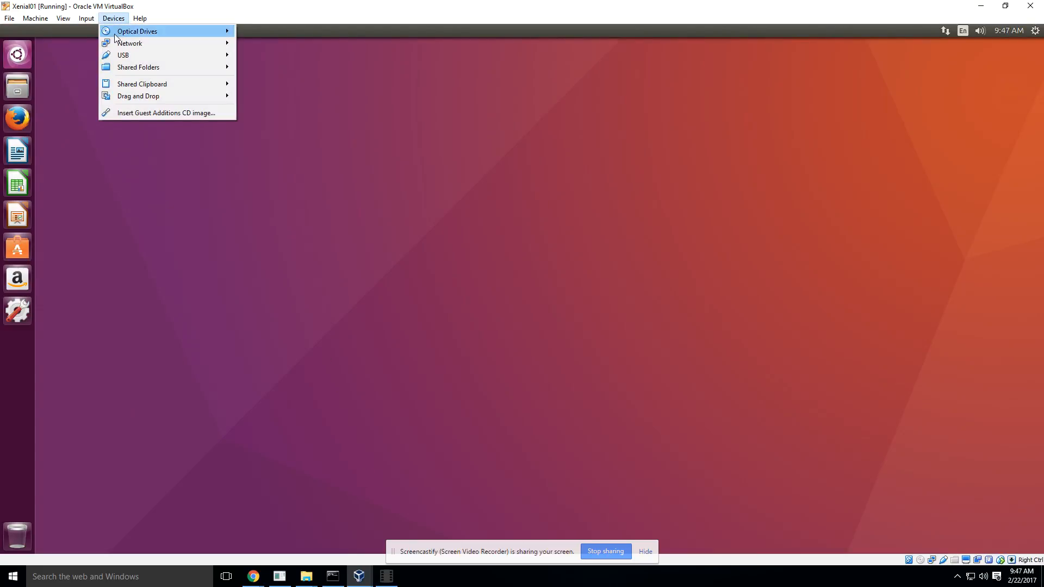
mouse_move(226, 60)
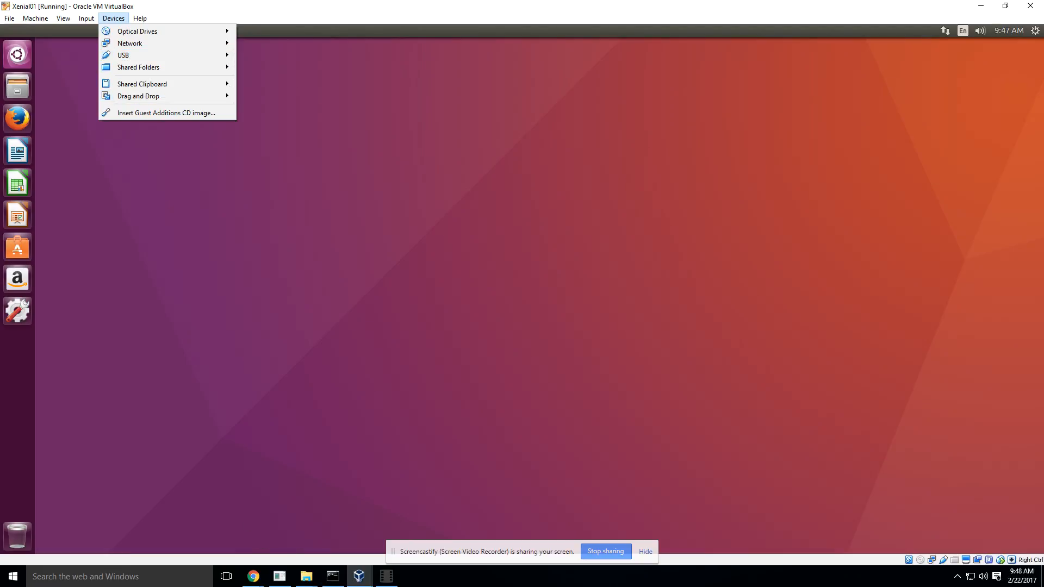
left_click(386, 576)
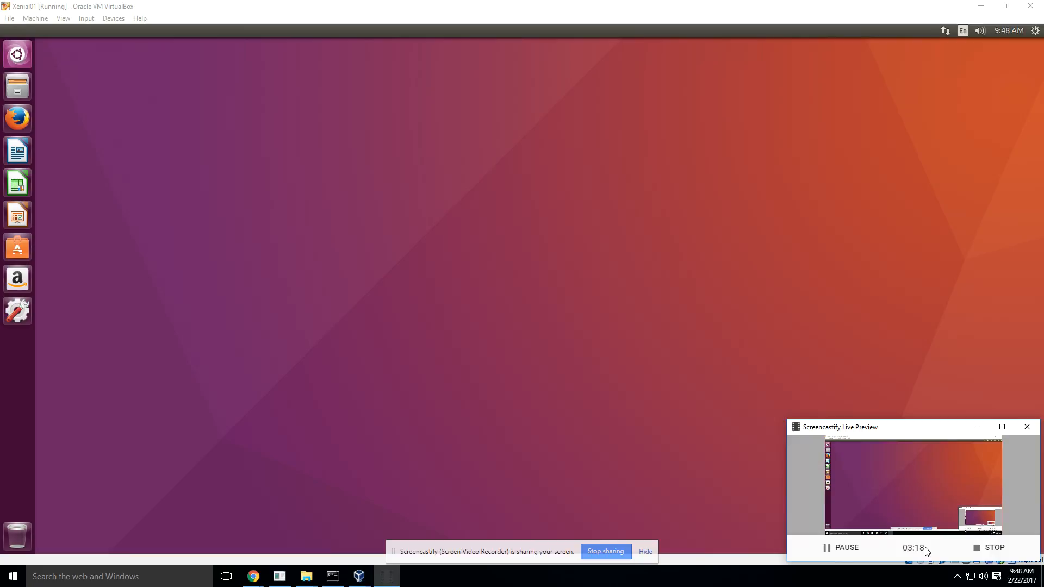
left_click(847, 548)
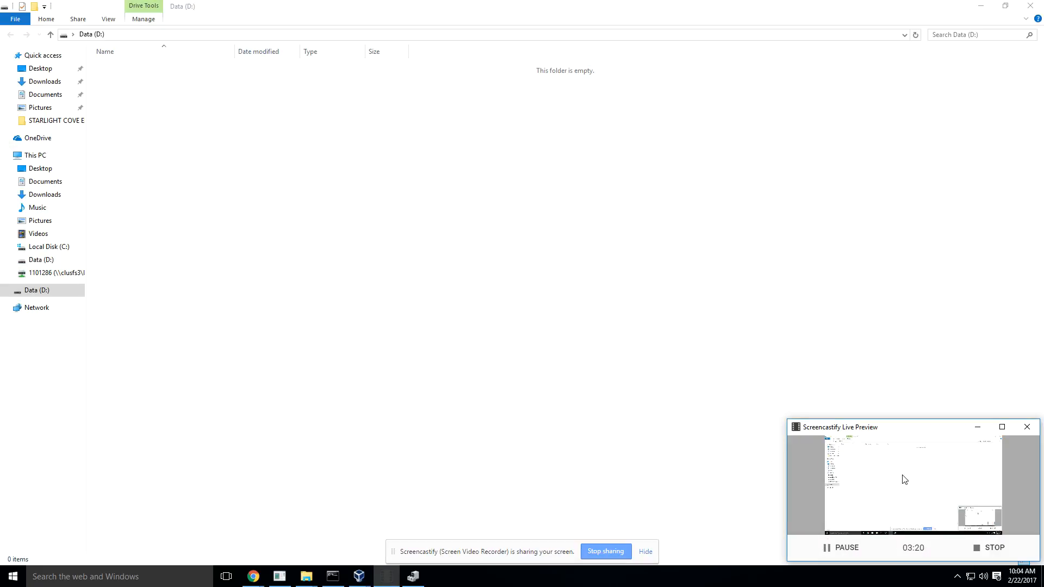
left_click(977, 427)
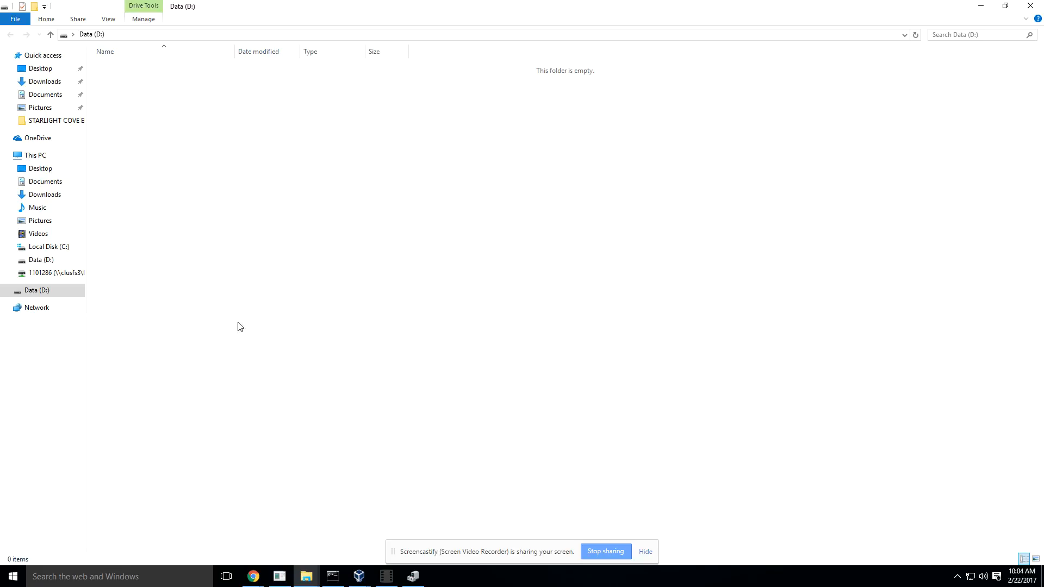
Step: View the contents of the Data (D:) drive in File Explorer
left_click(37, 261)
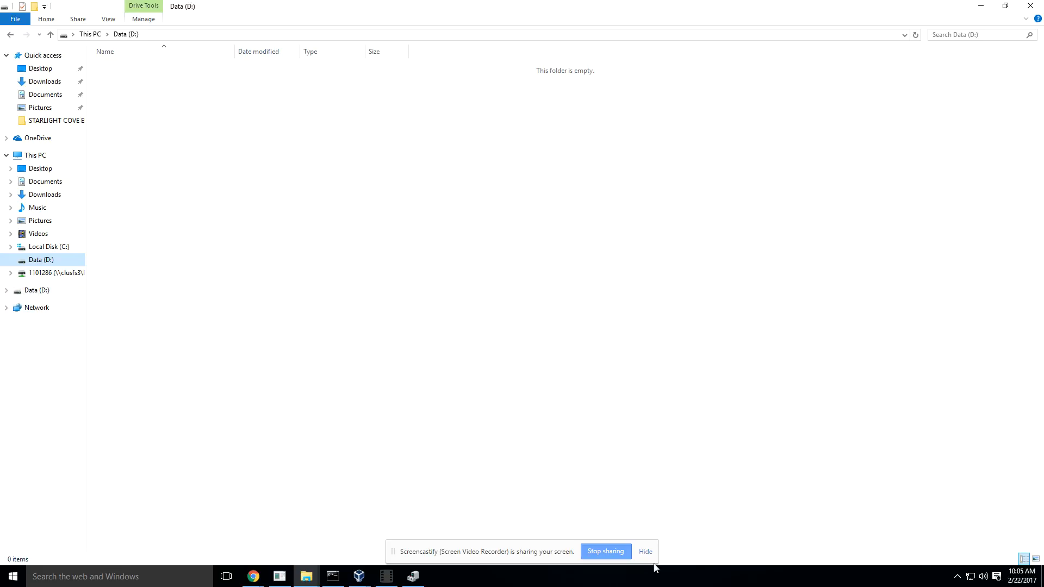
Step: Switch to the Xenial01 virtual machine and attach the Patriot Memory [0100] USB device to it
mouse_move(413, 576)
mouse_move(356, 577)
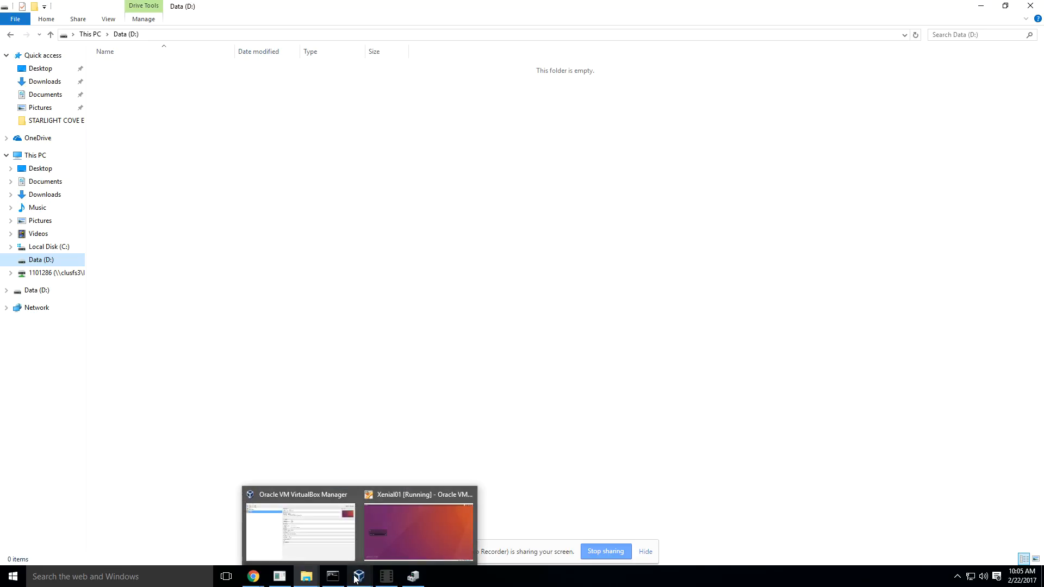
left_click(402, 543)
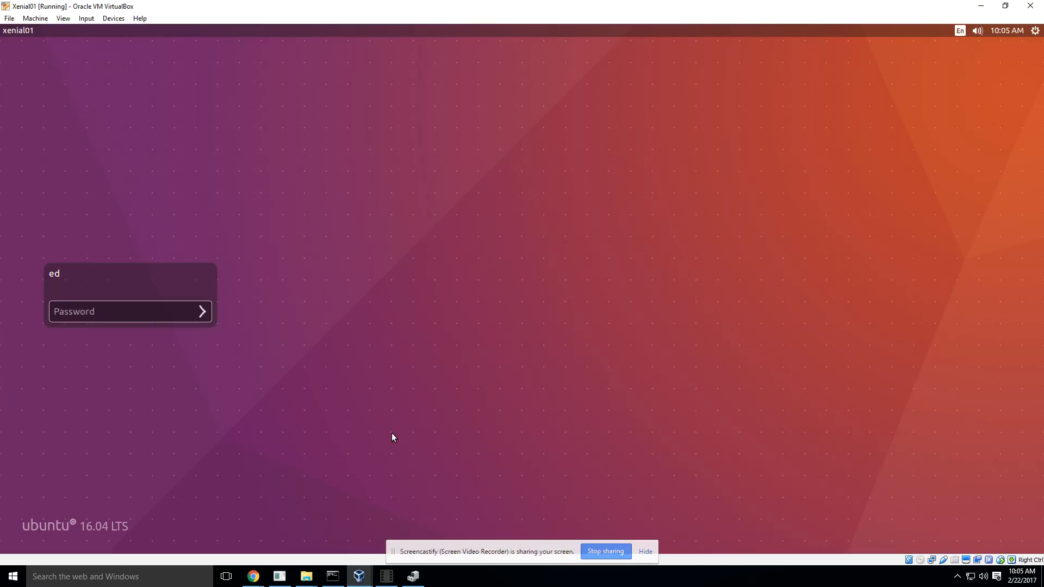
left_click(113, 19)
mouse_move(176, 58)
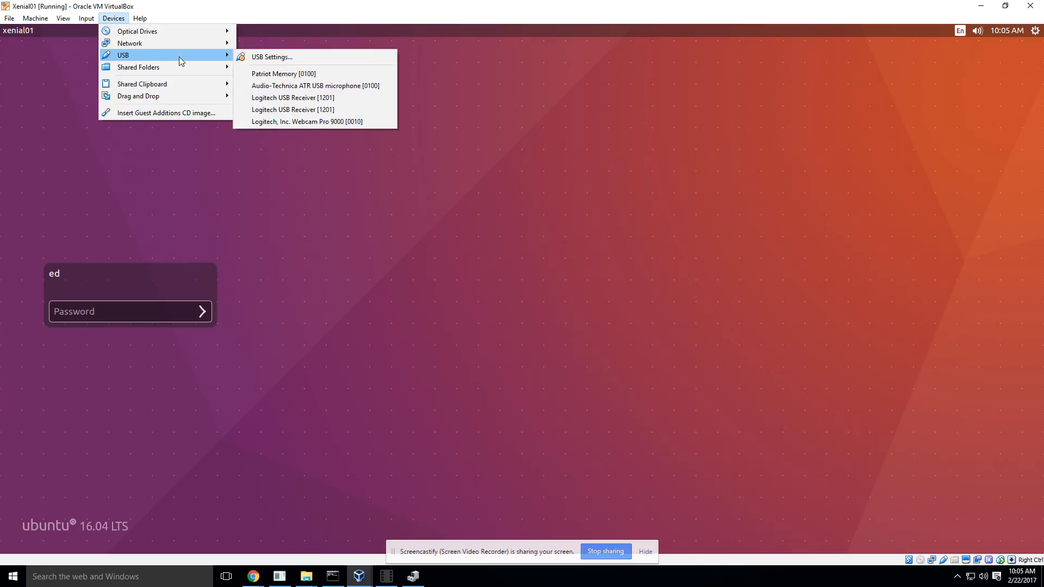
left_click(276, 74)
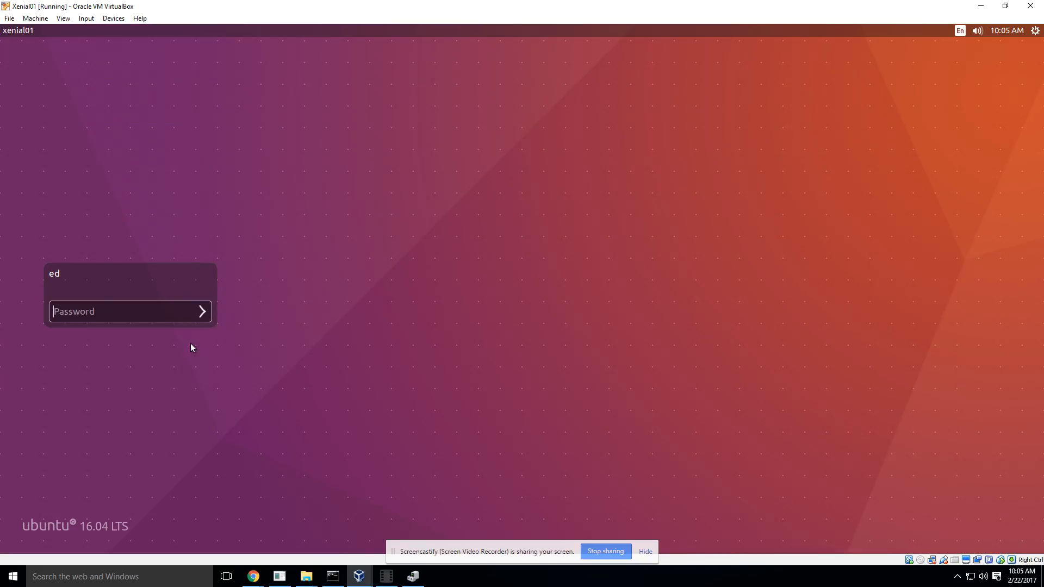
Step: Enter the account password on the Ubuntu login screen and log in
type("••••••••••••••")
key("BackSpace")
key("BackSpace")
key("BackSpace")
key("BackSpace")
key("BackSpace")
key("BackSpace")
key("BackSpace")
key("BackSpace")
key("BackSpace")
key("BackSpace")
type("••••••")
key("Return")
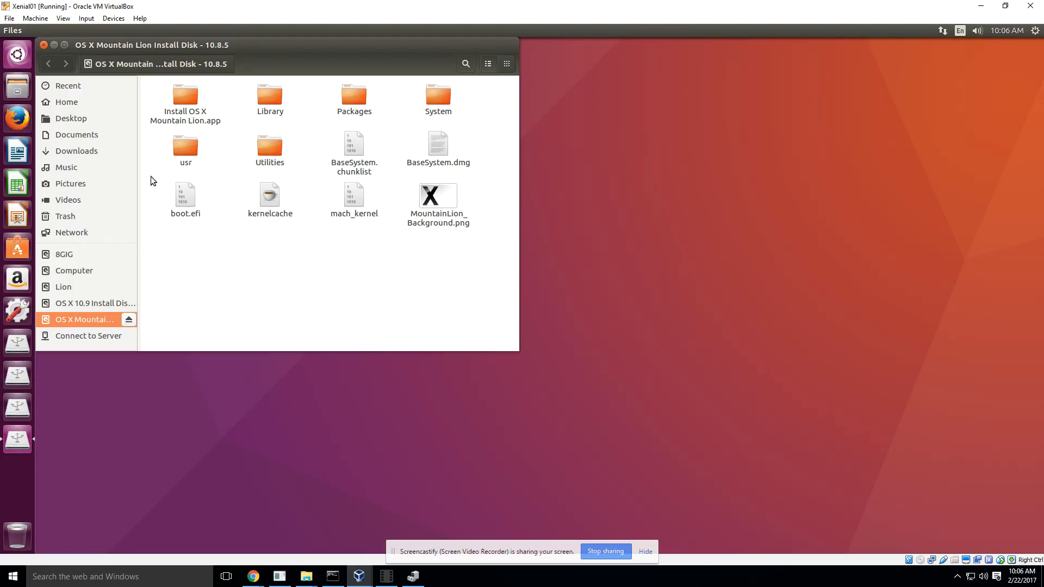
Step: Search the Ubuntu applications for "disks" and launch the Disks utility
left_click(18, 55)
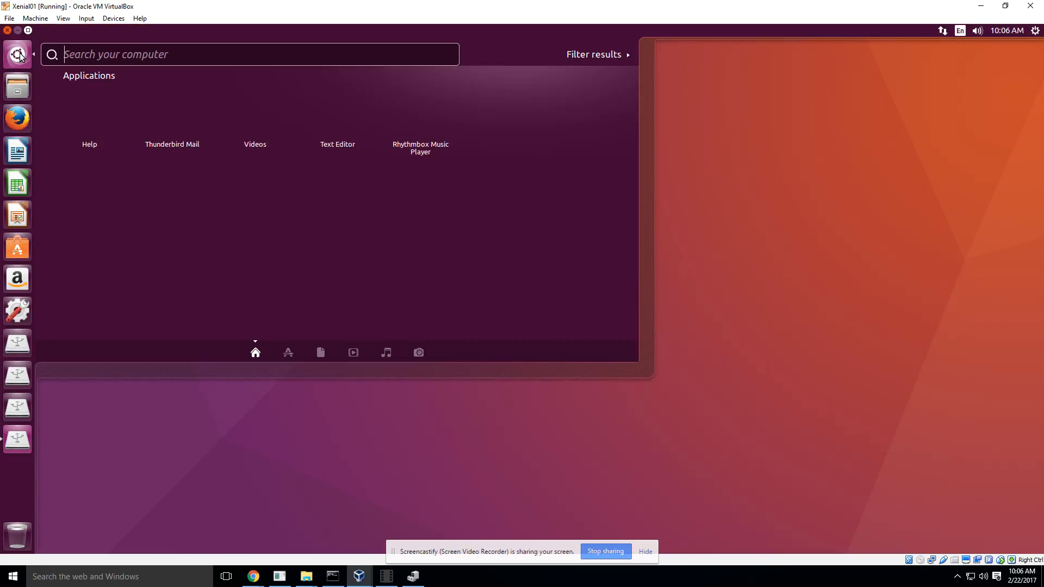
type("disks")
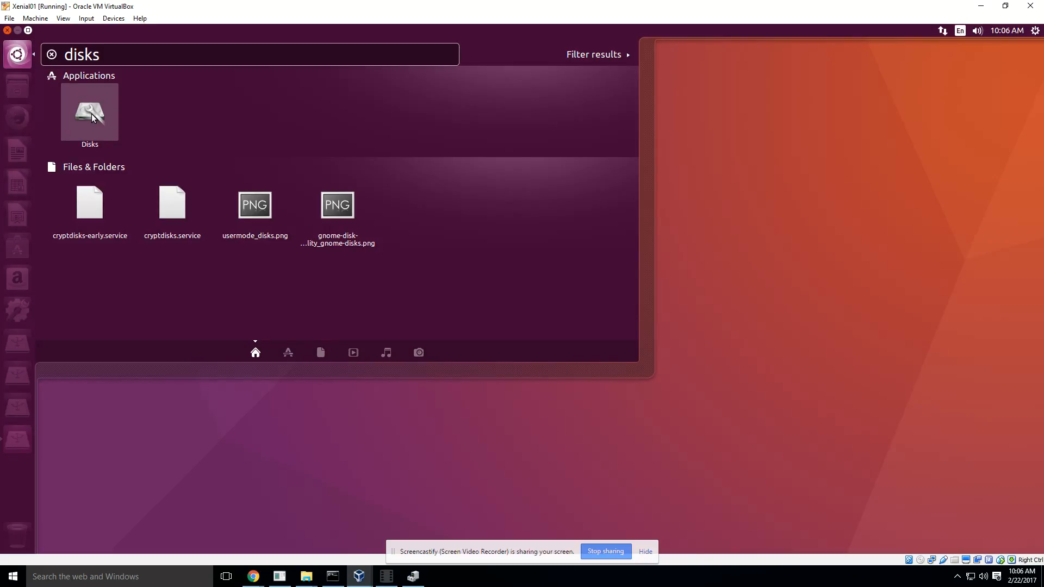
left_click(93, 117)
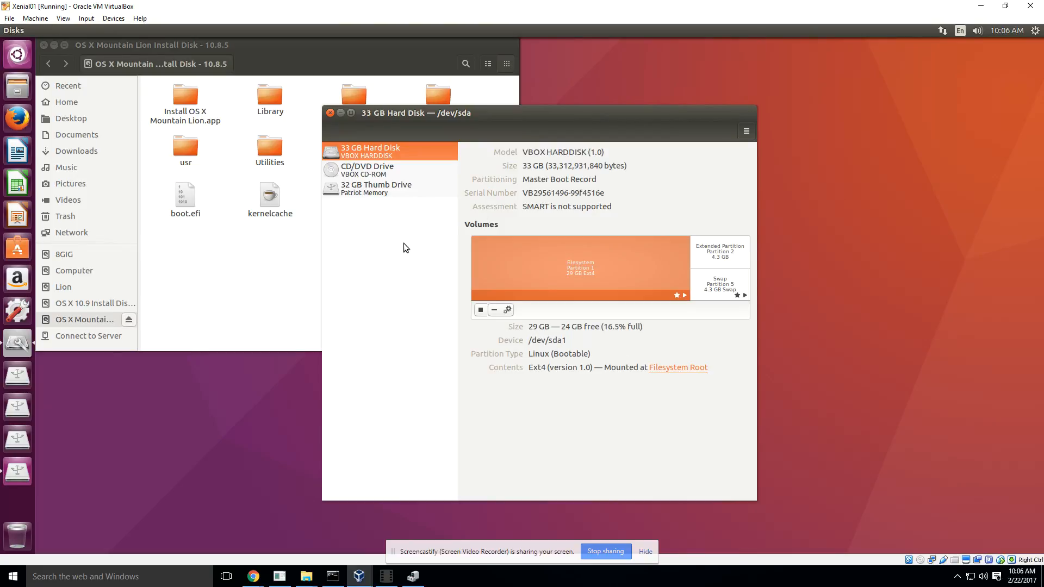
Step: Examine the 32 GB Patriot Memory thumb drive's volumes in a maximized window and view the options for partition 1
left_click(373, 192)
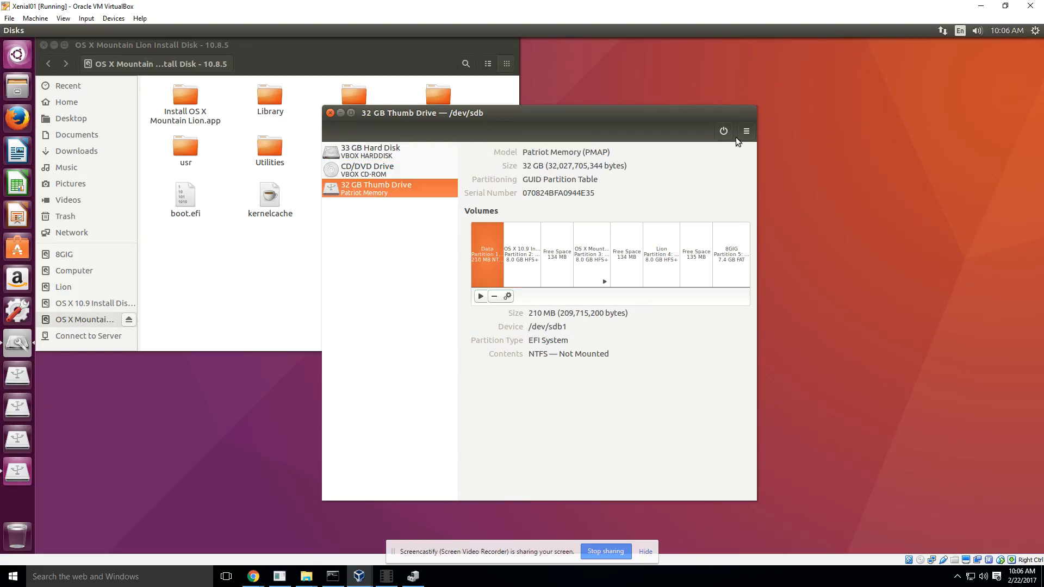
left_click(351, 113)
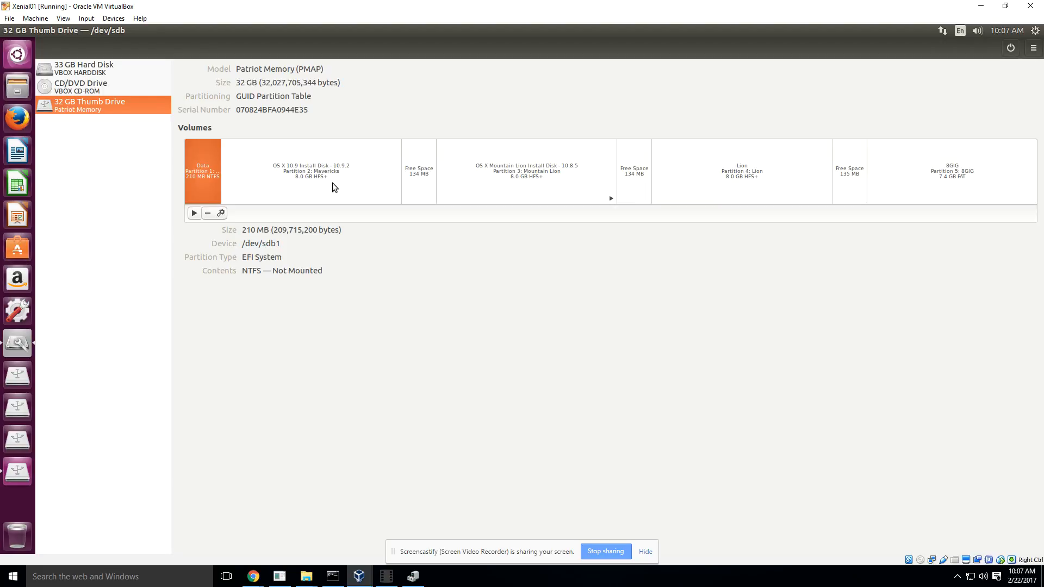
left_click(221, 213)
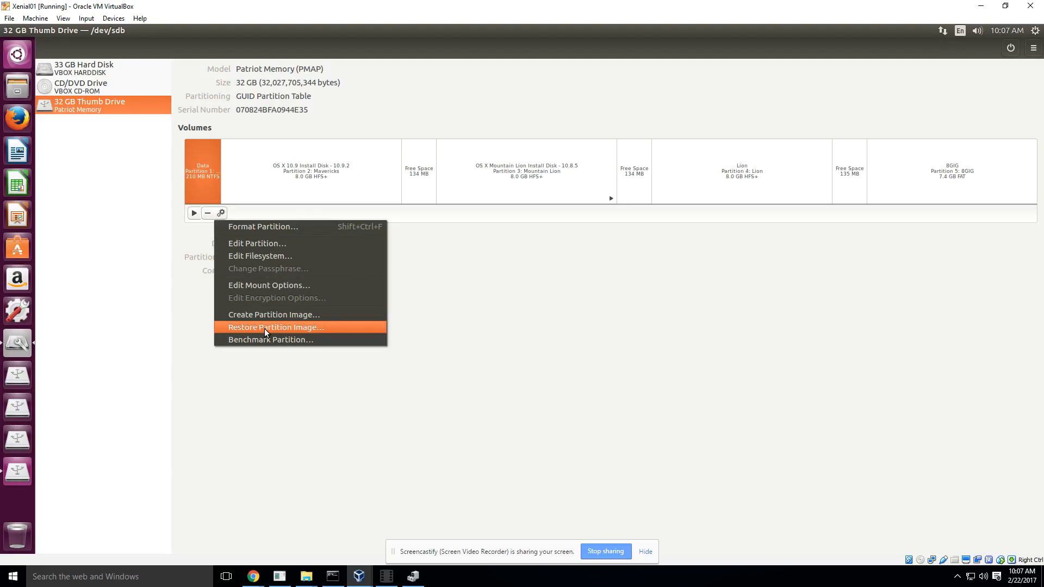
left_click(386, 576)
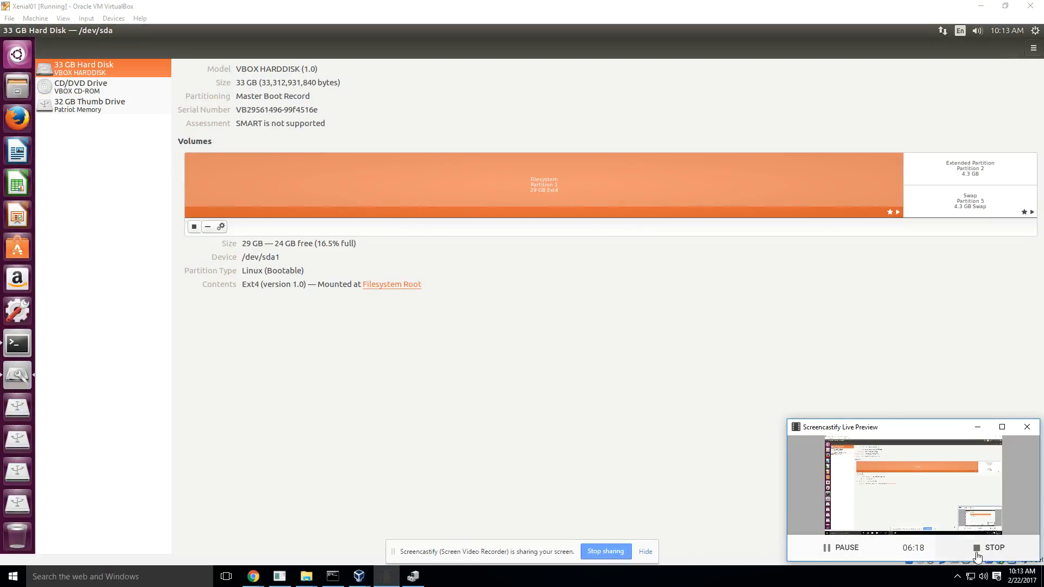
left_click(977, 426)
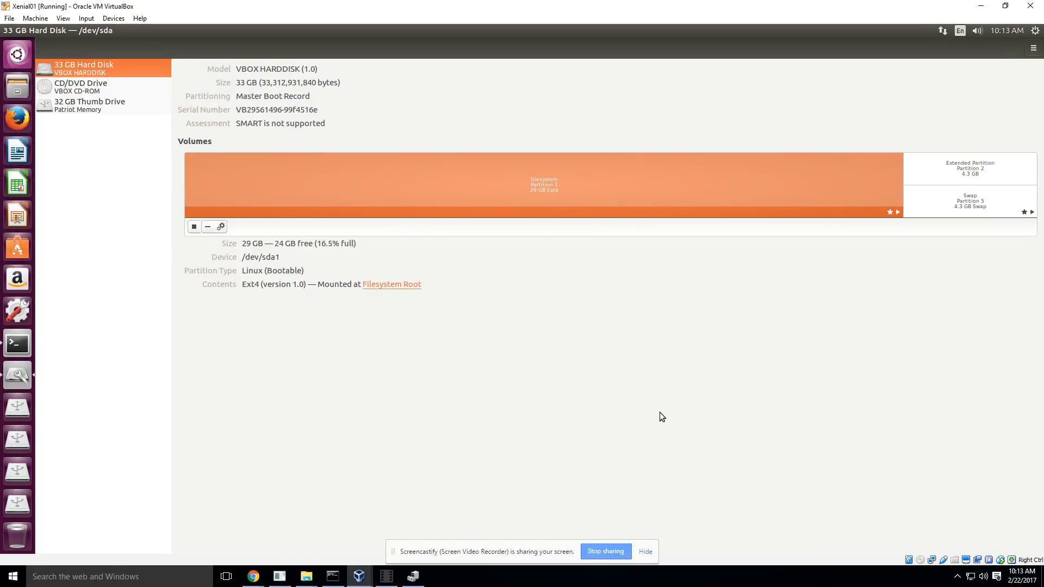
Step: Delete partition 1, the 210 MB NTFS Data volume, from the 32 GB thumb drive
left_click(82, 110)
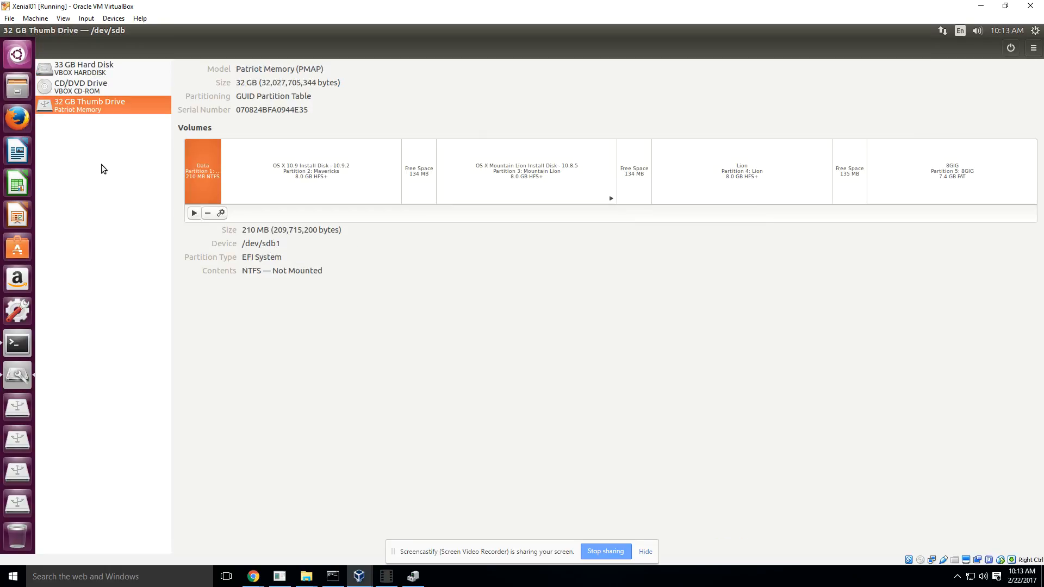
left_click(208, 215)
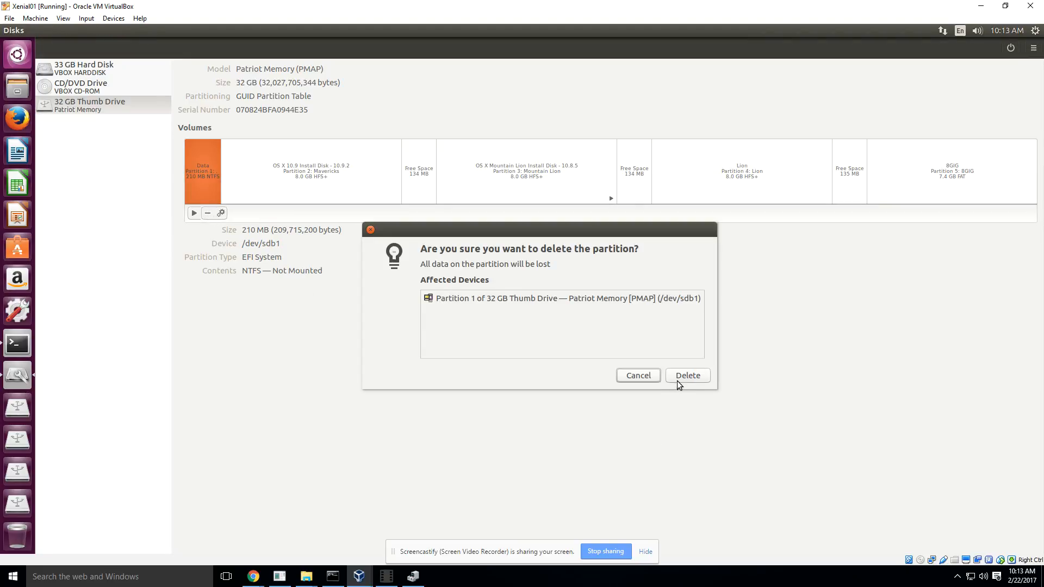
left_click(679, 377)
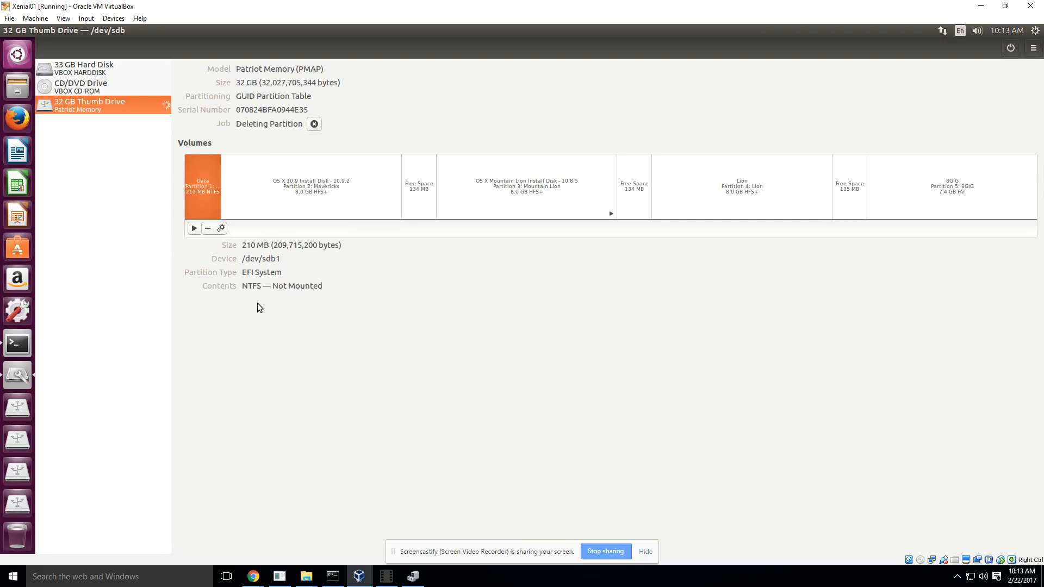
Step: Delete partition 2, the OS X 10.9 Install Disk (Mavericks) volume, from the thumb drive
left_click(250, 211)
left_click(207, 228)
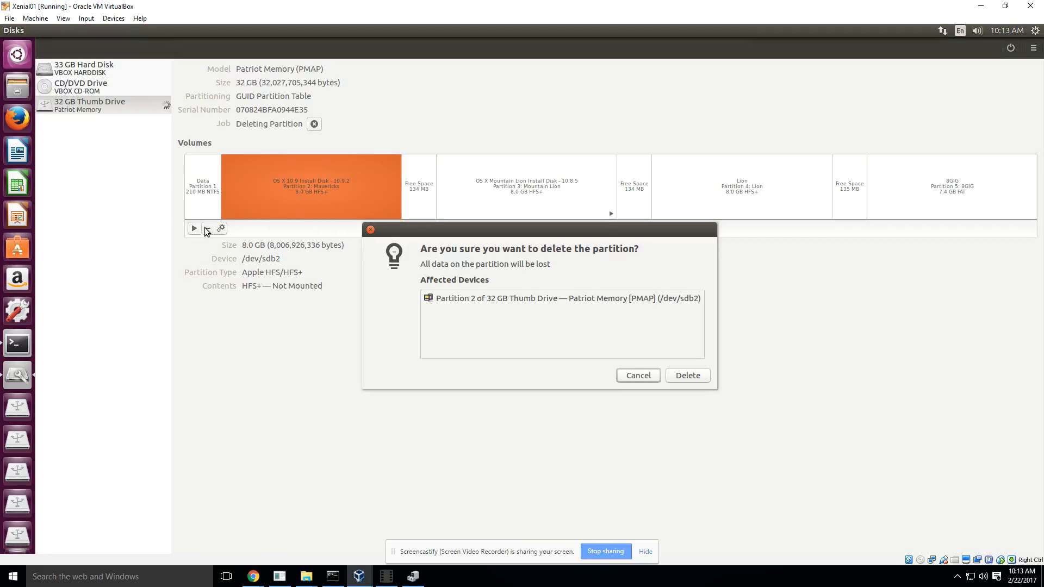
left_click(680, 375)
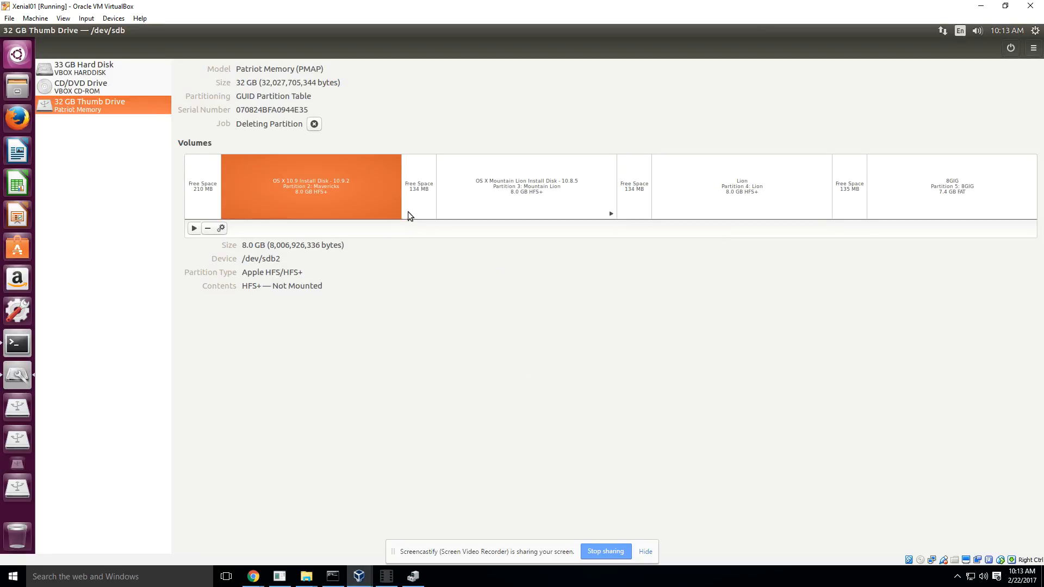
Step: Delete partition 3, the OS X Mountain Lion Install Disk - 10.8.5 volume, from the thumb drive
left_click(428, 194)
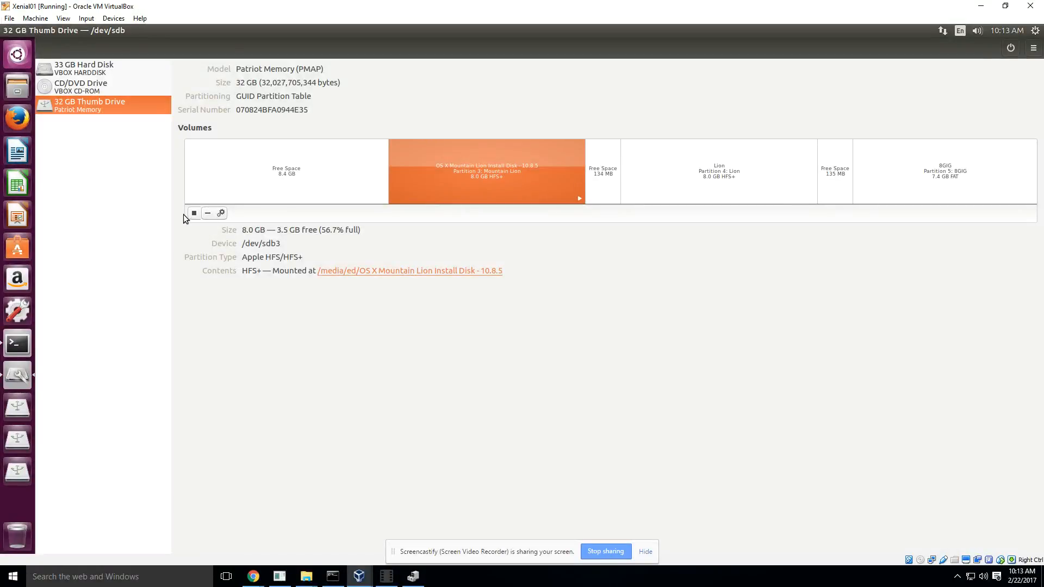
left_click(207, 213)
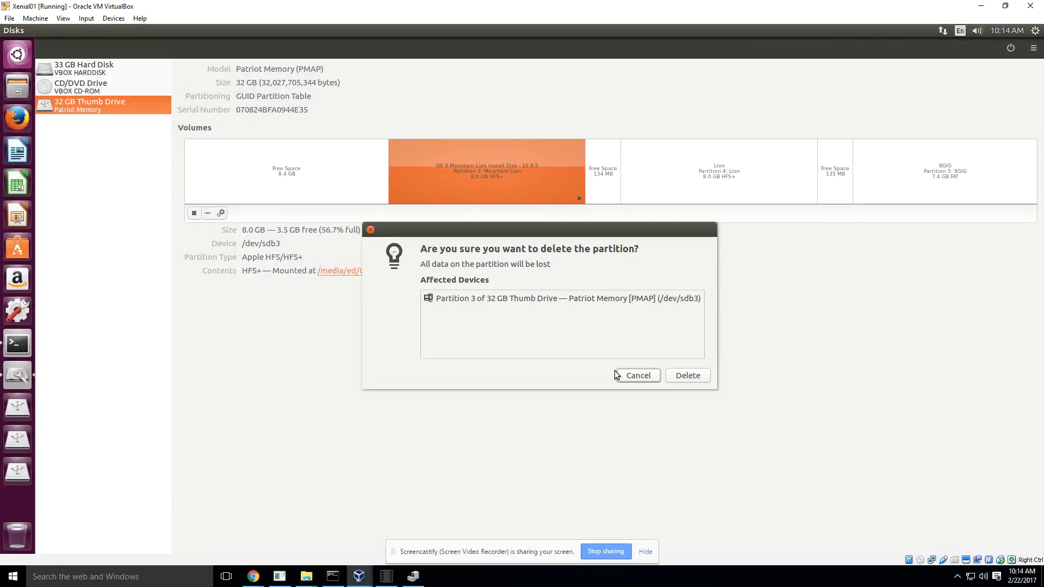
left_click(689, 378)
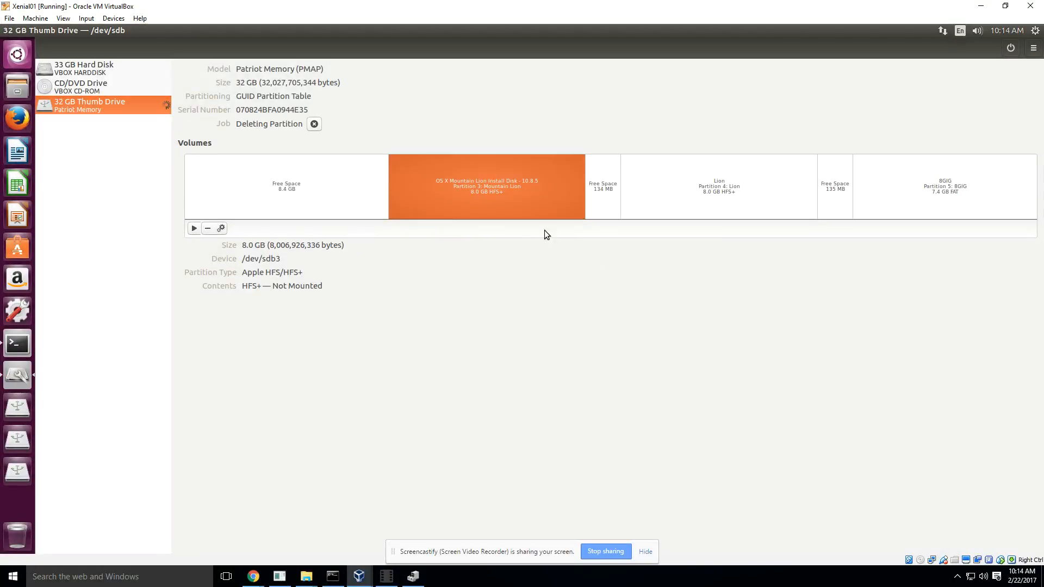
Step: Delete partition 4, the 8.0 GB HFS+ Lion volume, from the thumb drive
left_click(661, 204)
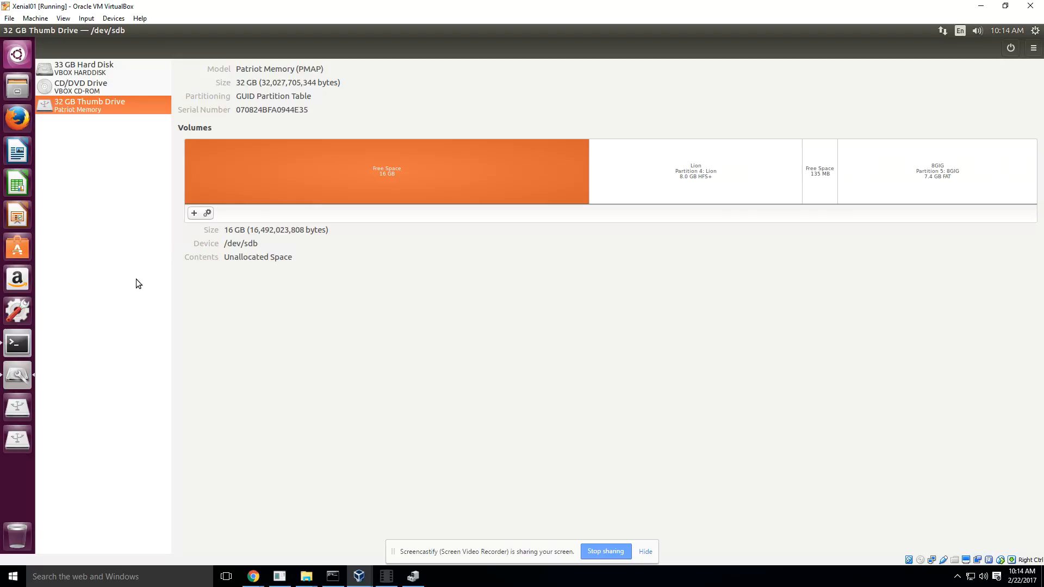
left_click(690, 187)
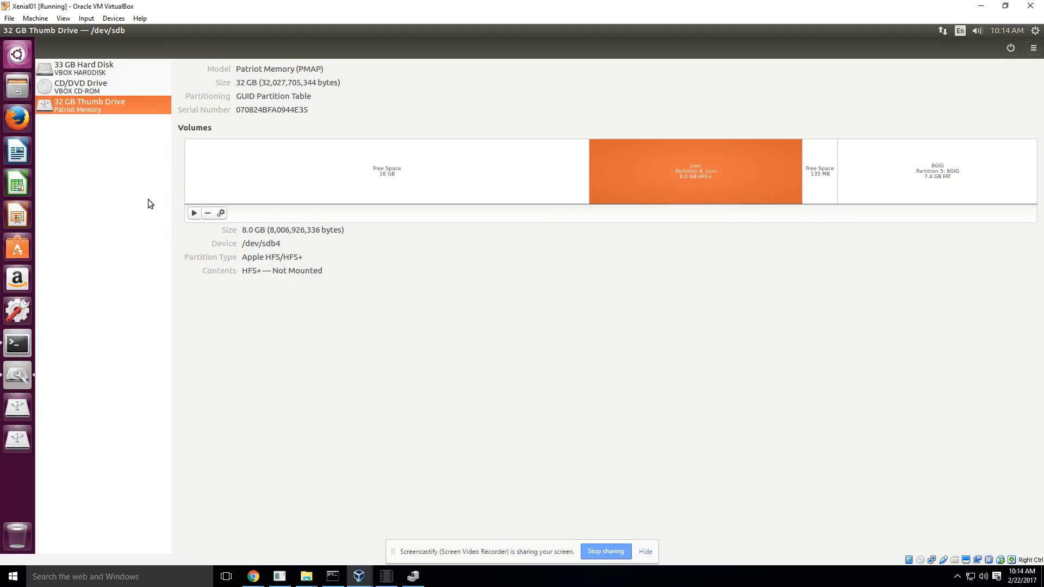
left_click(207, 213)
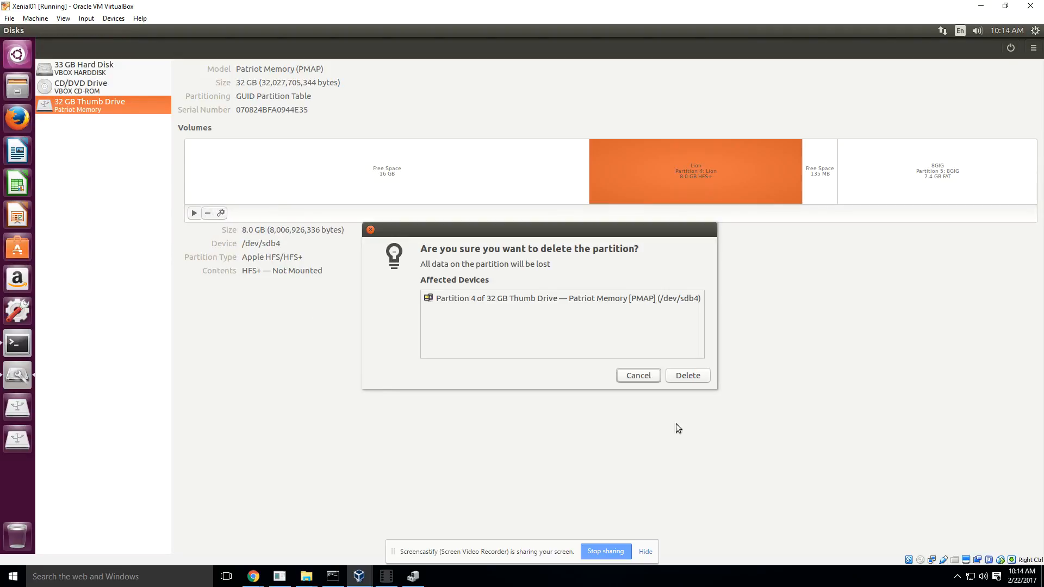
left_click(688, 375)
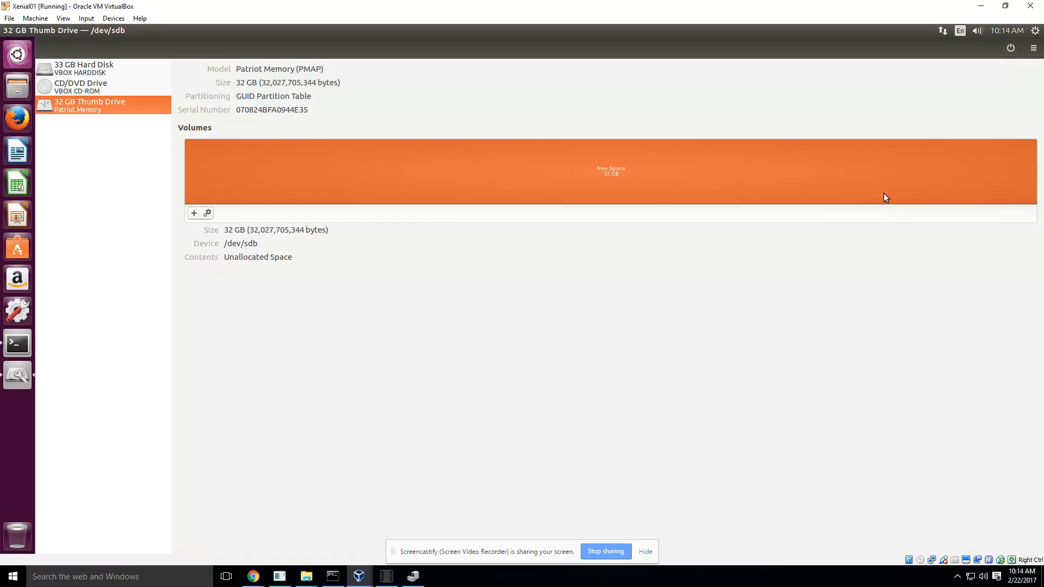
Step: Delete partition 5, the 7.4 GB FAT volume, from the thumb drive
left_click(914, 196)
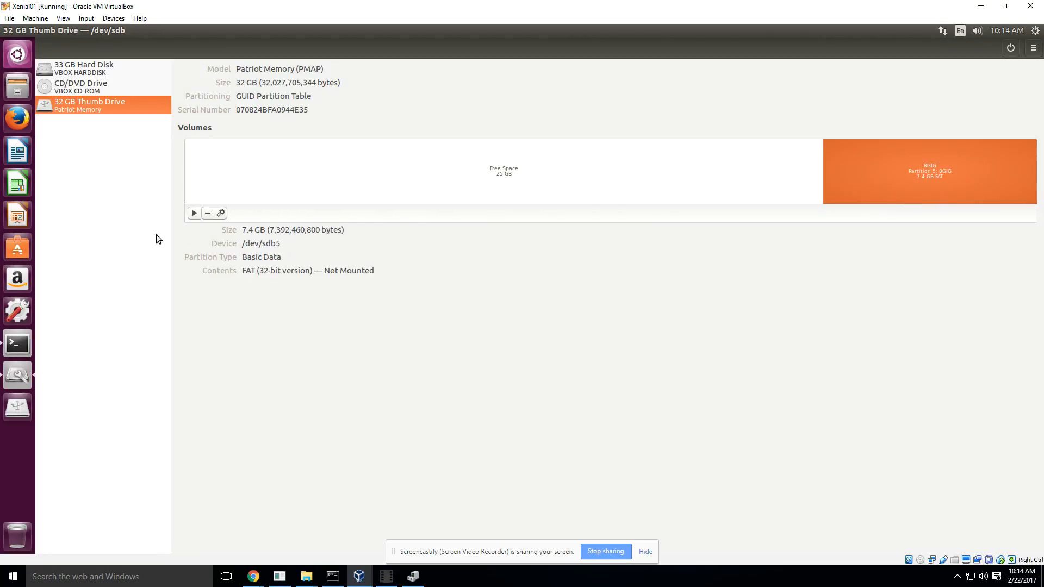
left_click(208, 213)
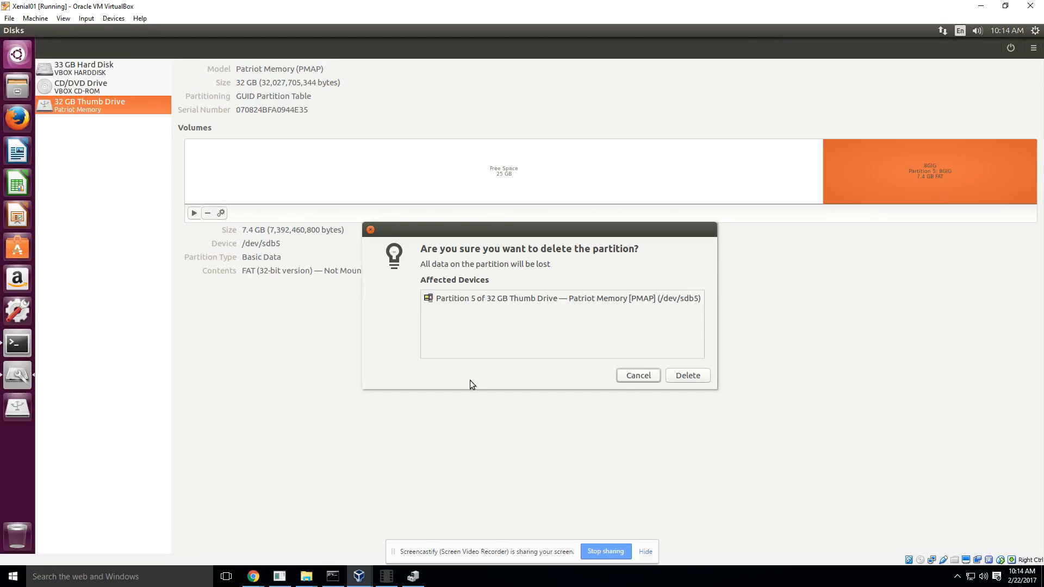
left_click(685, 373)
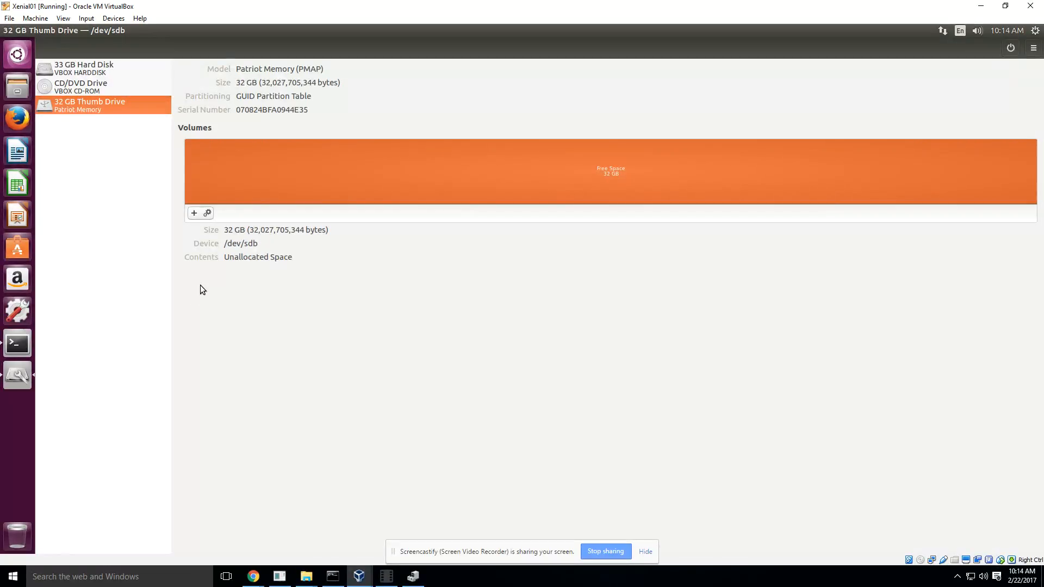
Step: Set up a new partition in the free space that overwrites existing data with zeroes and is compatible with all systems (FAT)
left_click(193, 214)
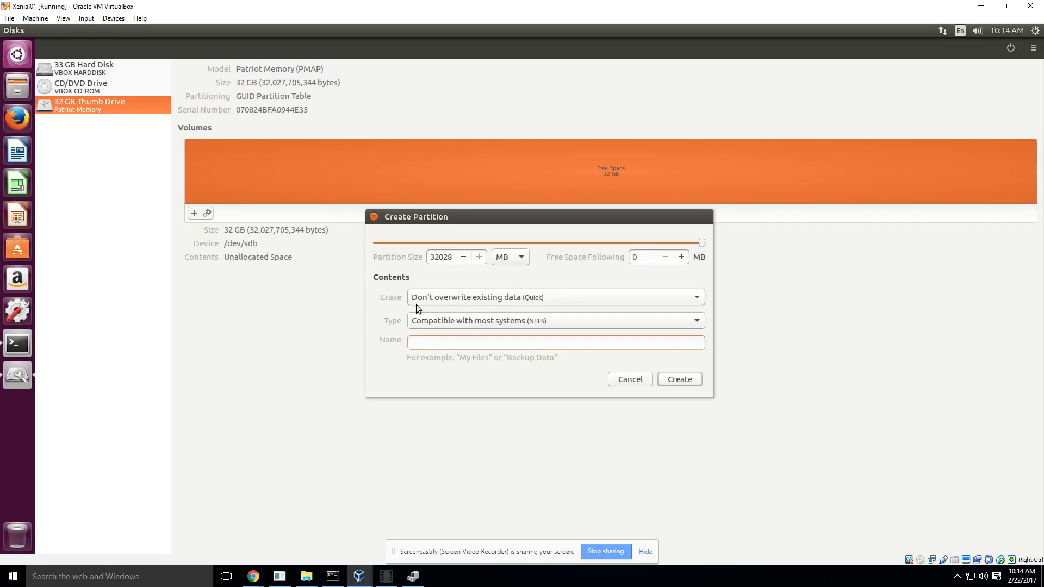
left_click(697, 297)
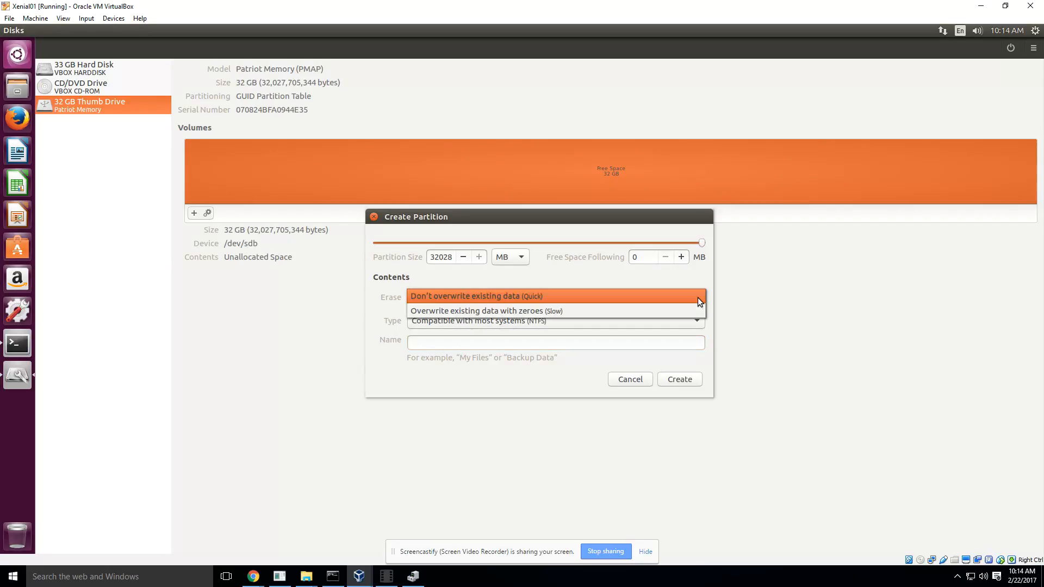
left_click(540, 308)
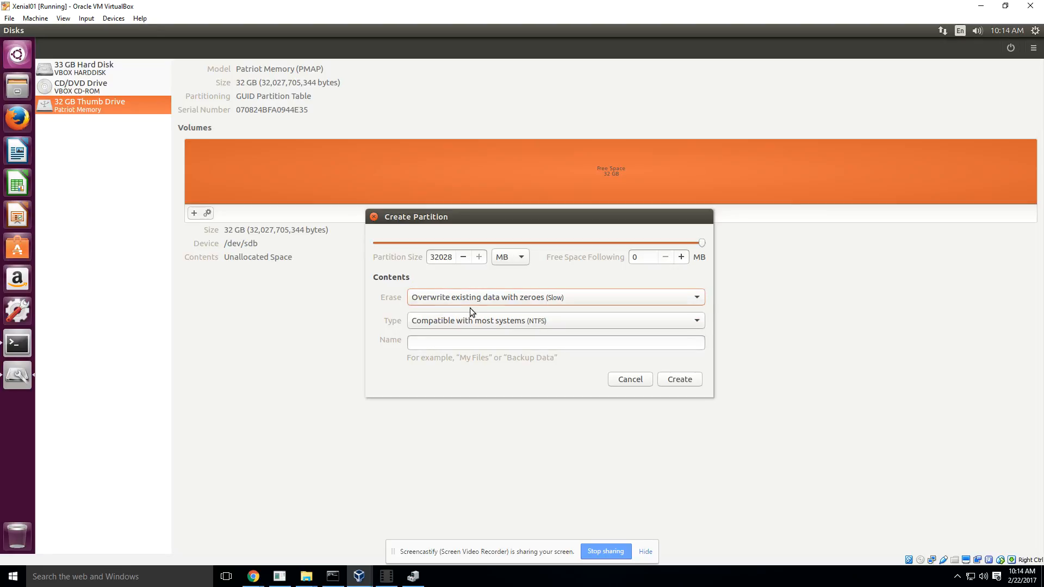
left_click(690, 322)
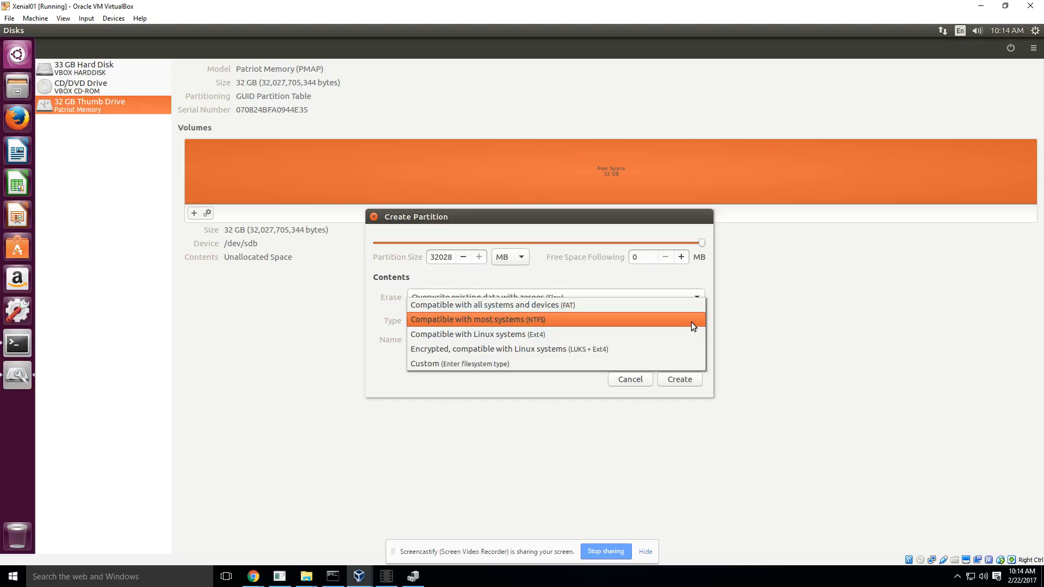
left_click(560, 305)
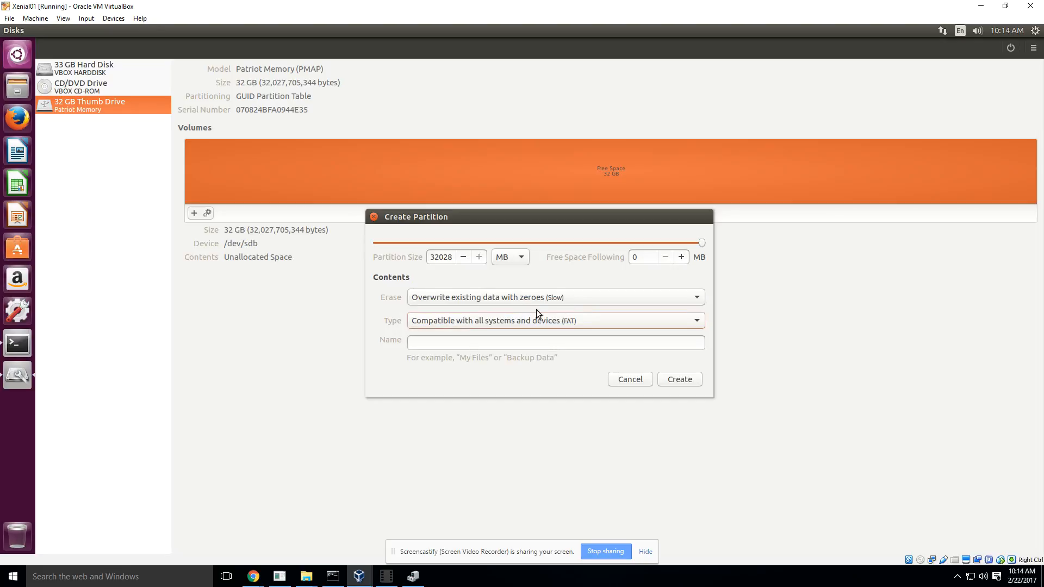
Step: Name the new partition Porteus and create it on the thumb drive
left_click(469, 345)
type("POrtues")
key("BackSpace")
key("BackSpace")
key("BackSpace")
key("BackSpace")
key("BackSpace")
key("BackSpace")
type("orteus")
left_click(680, 379)
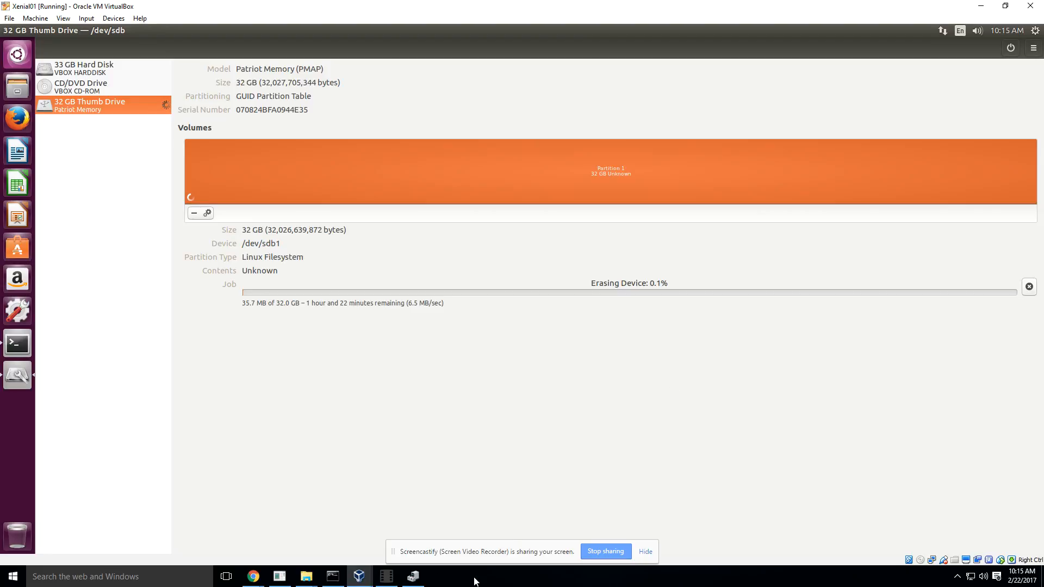
left_click(389, 576)
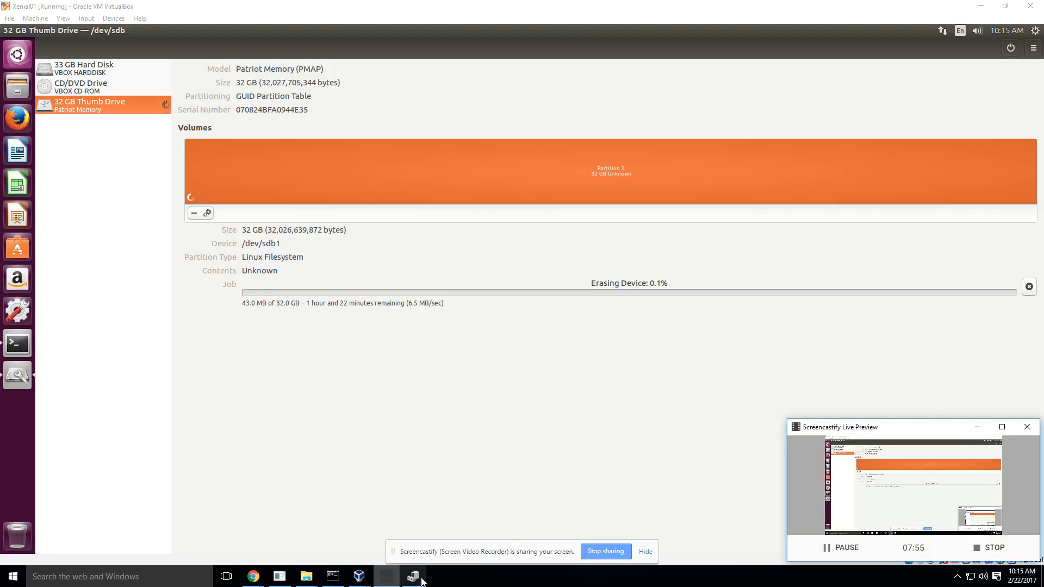
left_click(853, 551)
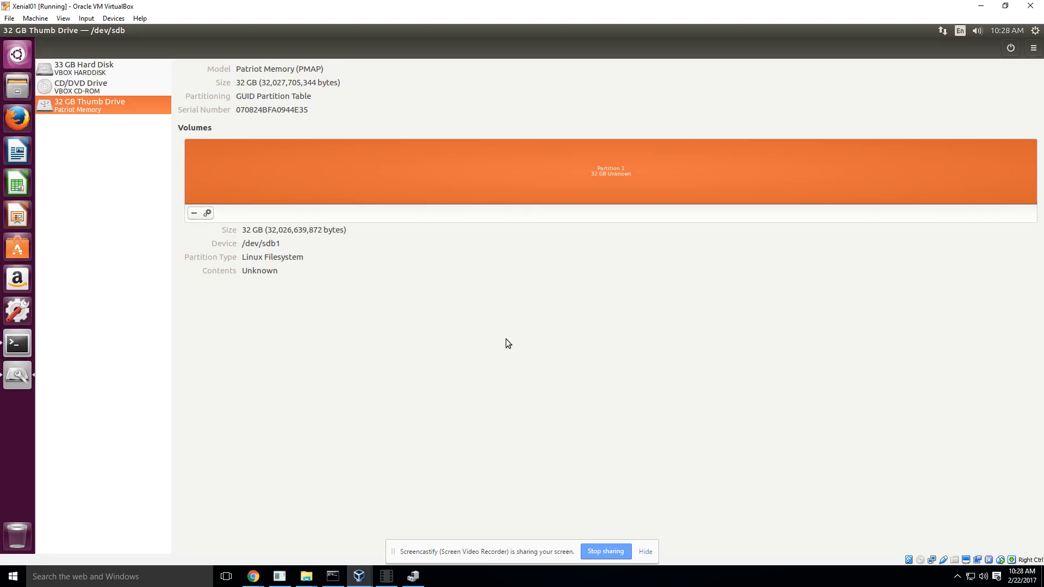
Step: Check the type, name and flag settings of the new 32 GB partition without changing them
left_click(206, 212)
left_click(230, 241)
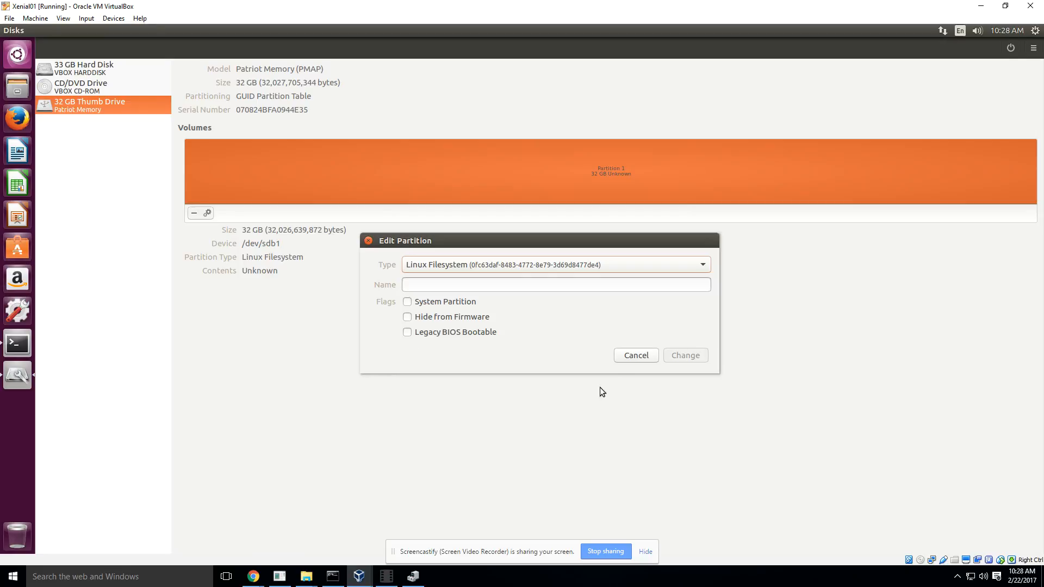
left_click(637, 356)
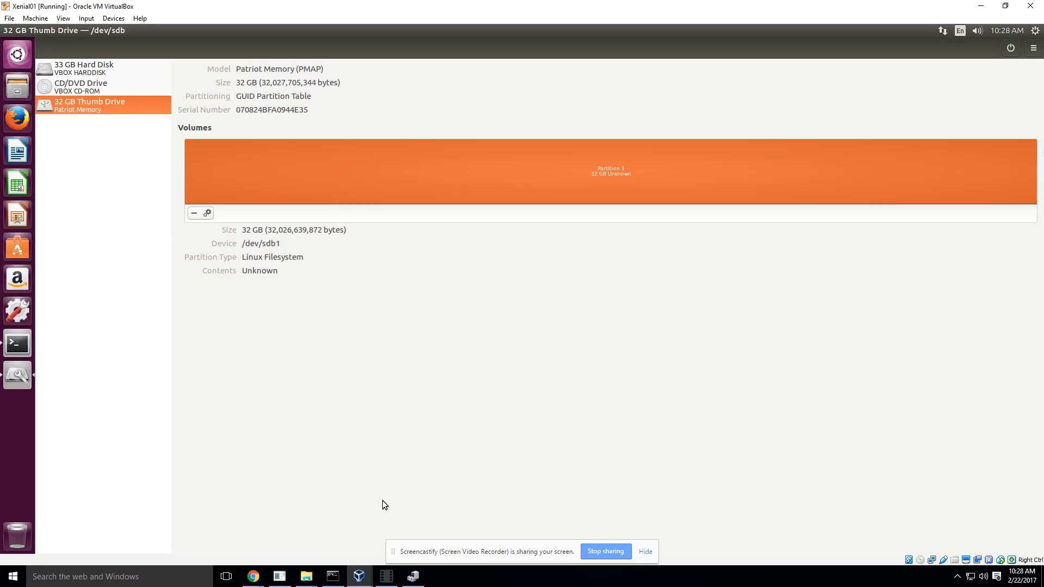
left_click(386, 577)
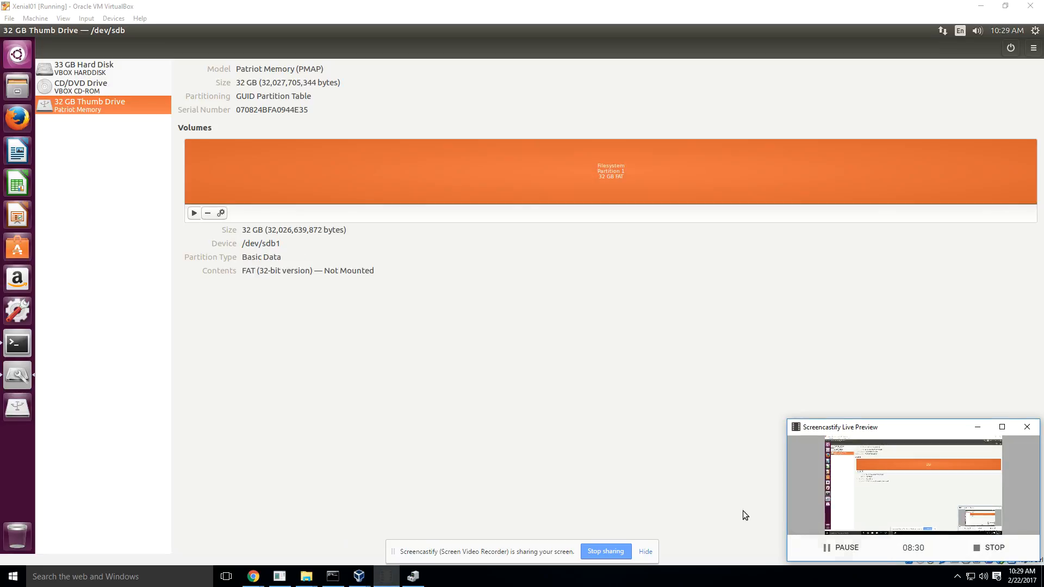
left_click(972, 427)
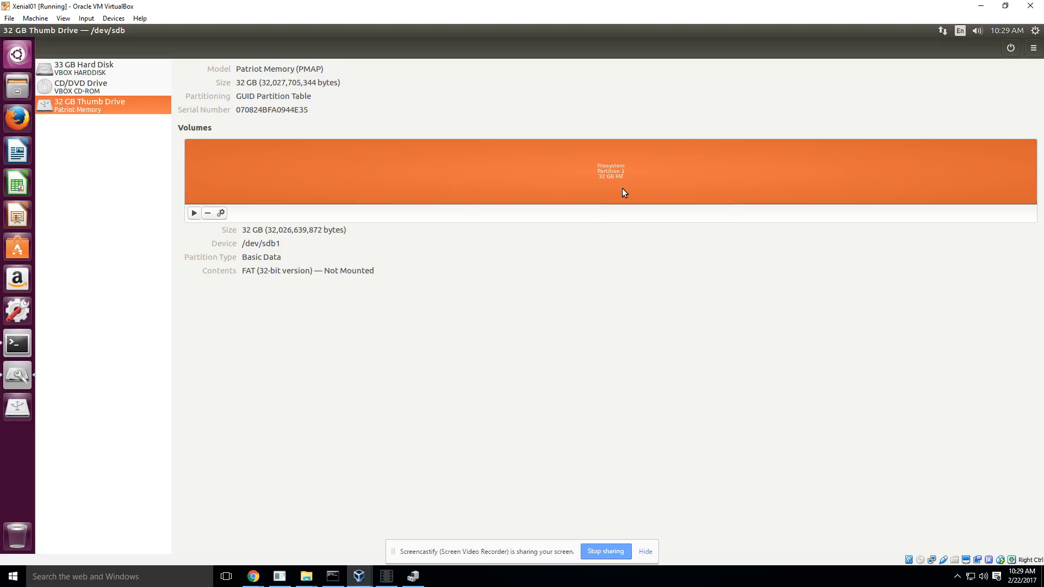
Step: Review the file system types offered for formatting partition 1, leaving the volume unformatted
left_click(221, 214)
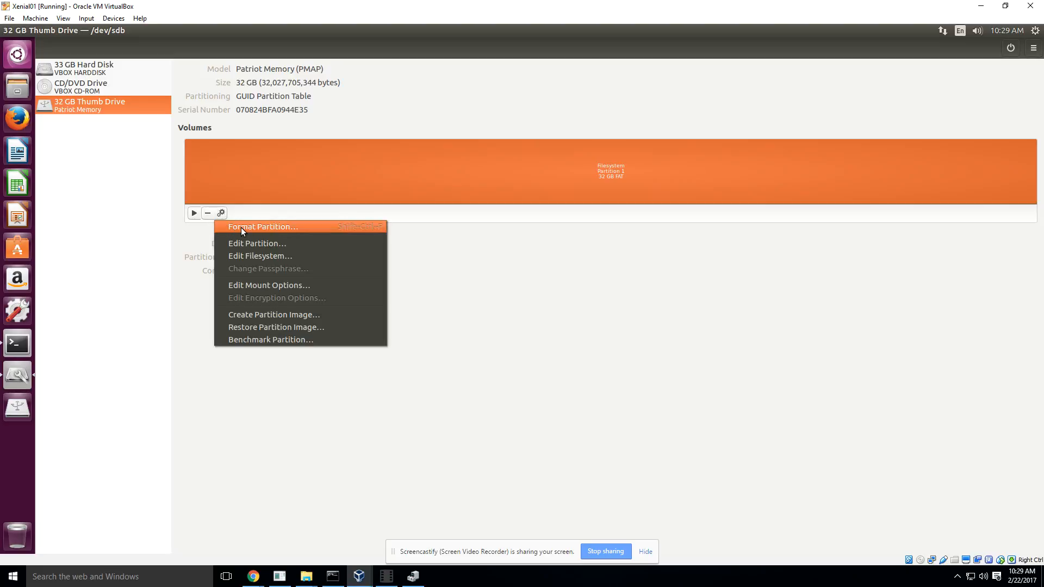
left_click(243, 231)
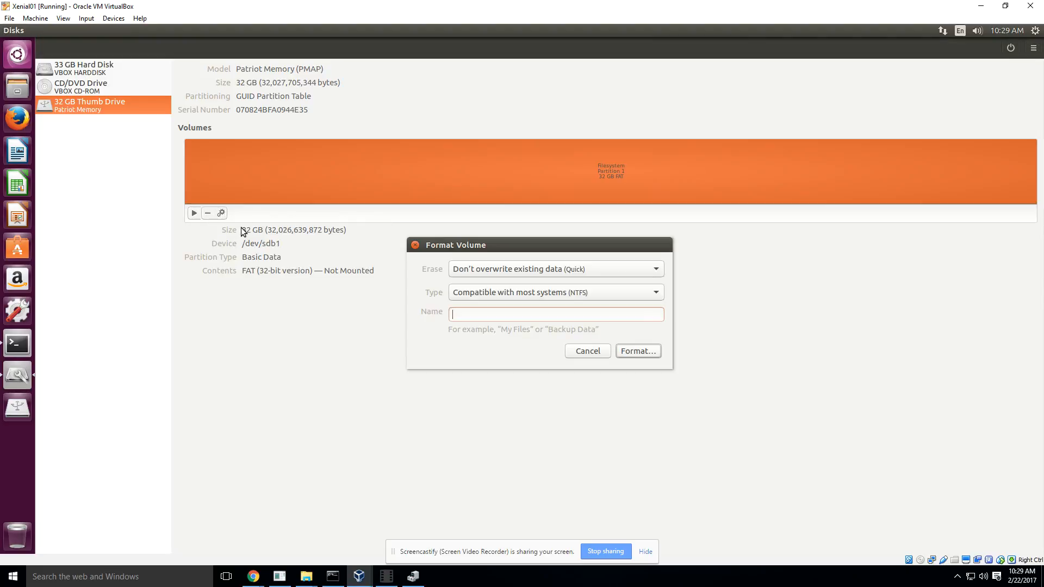
left_click(631, 292)
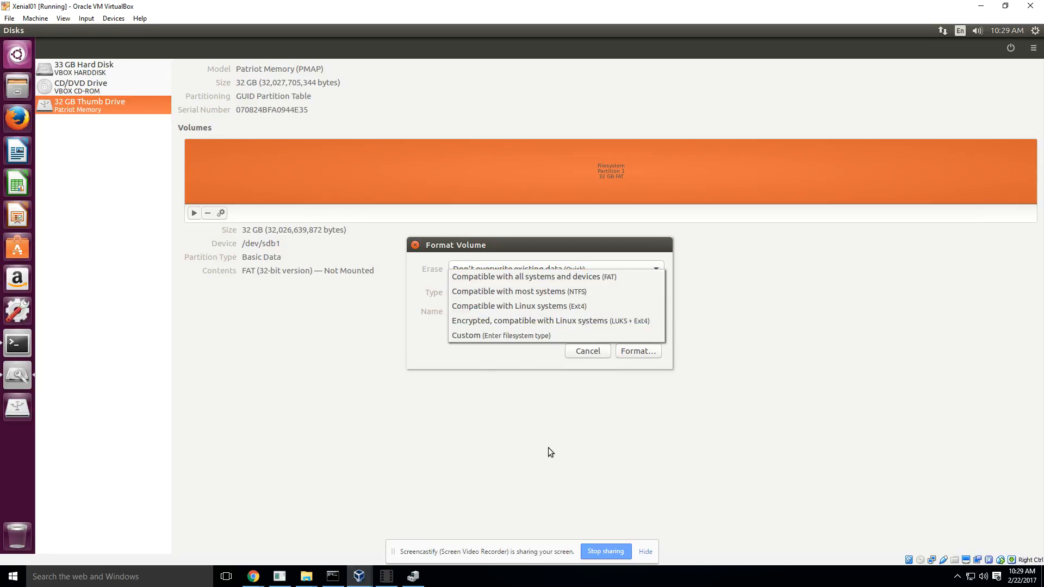
left_click(806, 434)
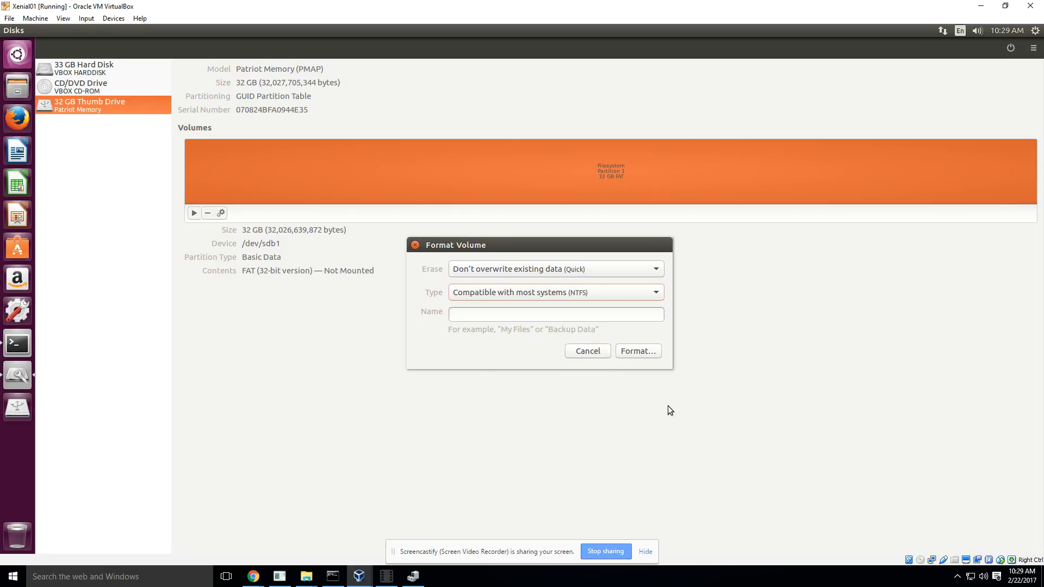
left_click(416, 246)
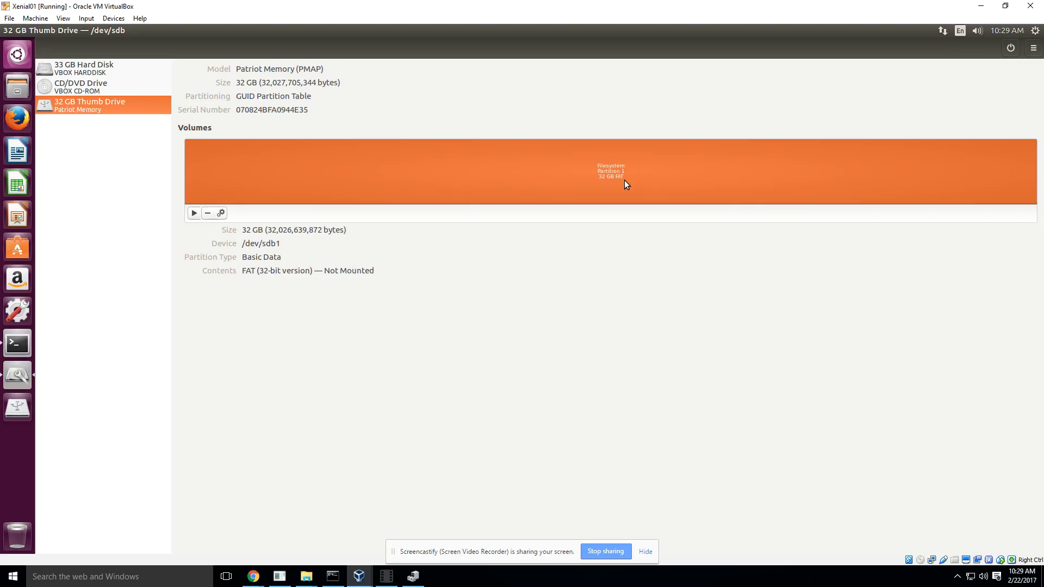
left_click(389, 576)
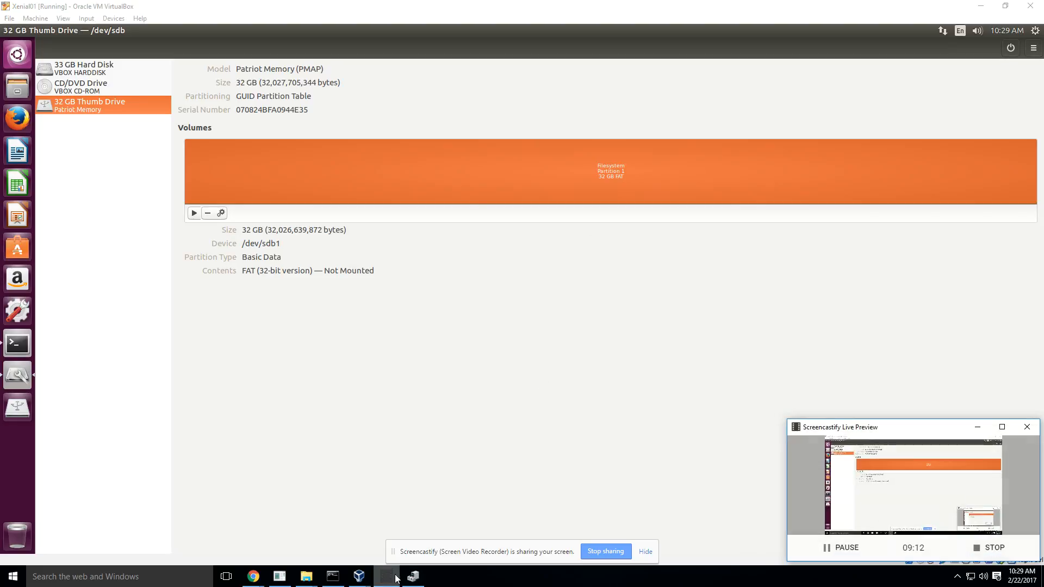